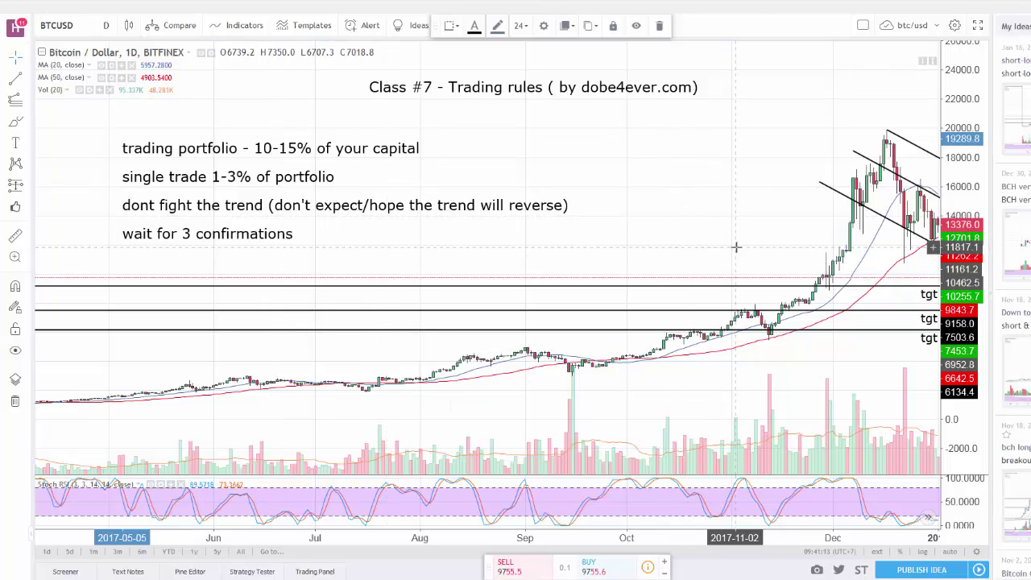
Move the trading rules text clear of the falling price channel so it starts at about 17 March 2017.
left_click_drag(735, 247, 694, 247)
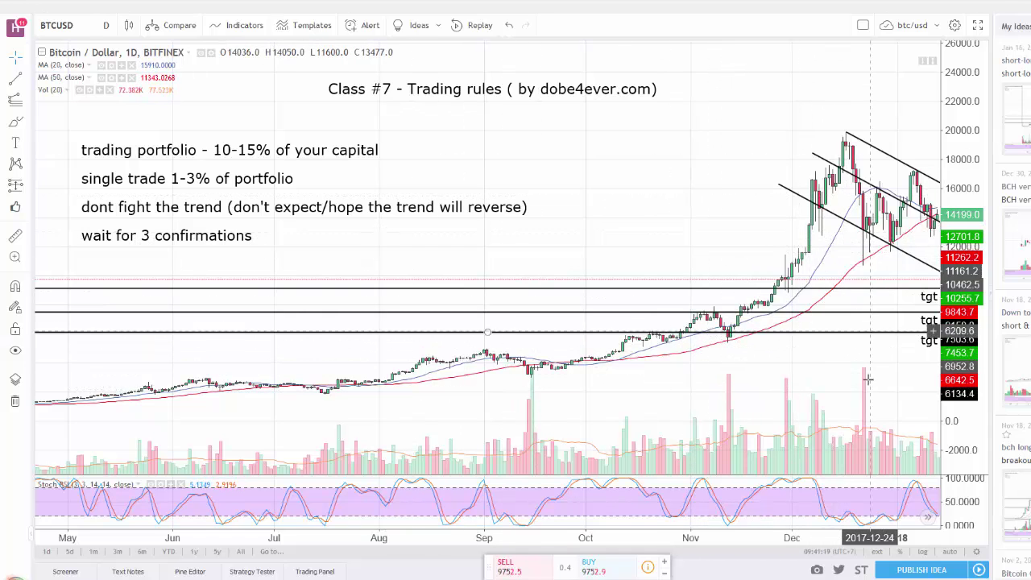
scroll(883, 342, "down", 3)
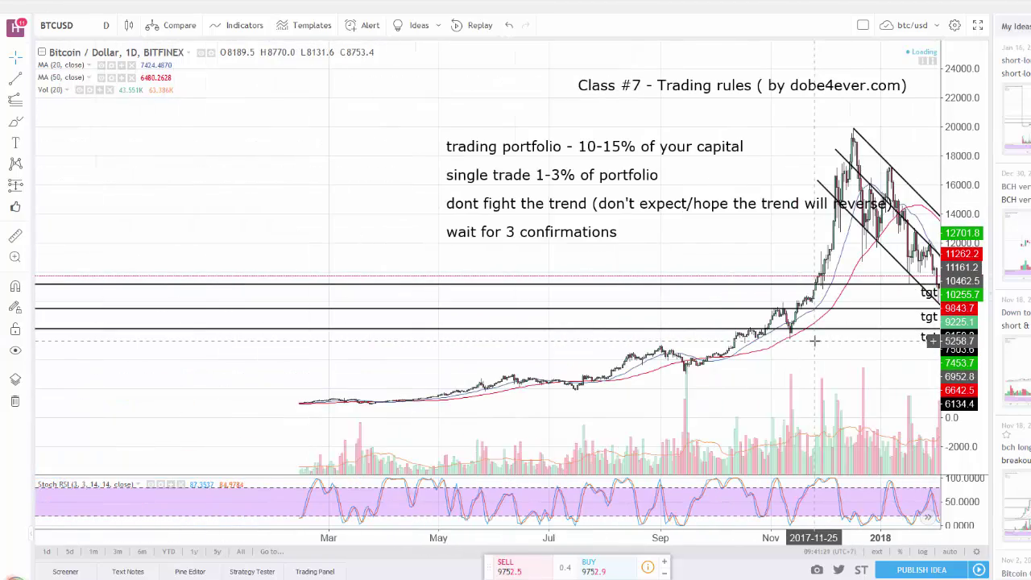
scroll(868, 349, "right", 5)
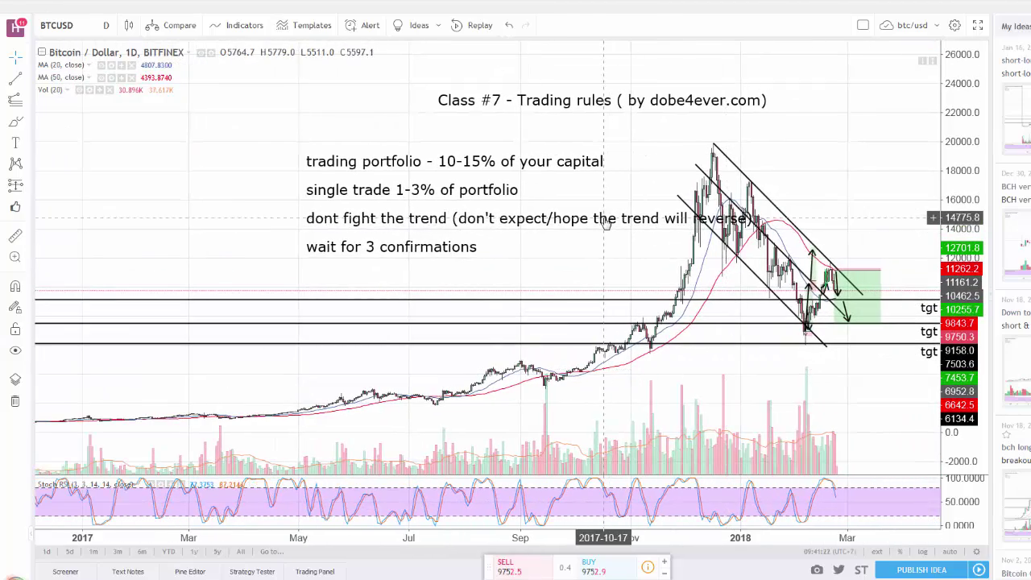
left_click_drag(310, 220, 222, 219)
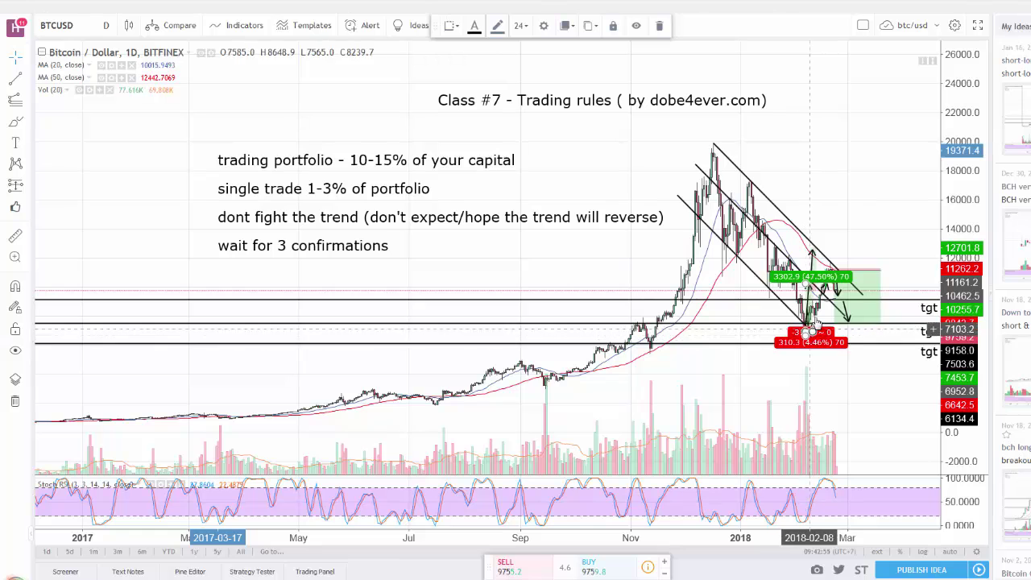
Examine the price action, marked long positions and arrows around the February 2018 low inside the falling channel.
scroll(849, 388, "up", 3)
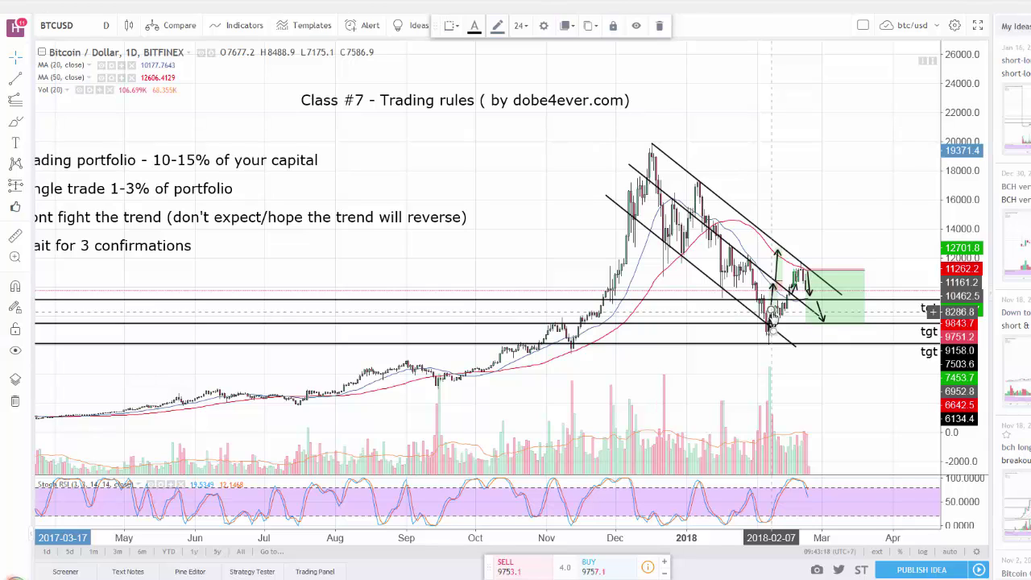
left_click_drag(780, 293, 777, 330)
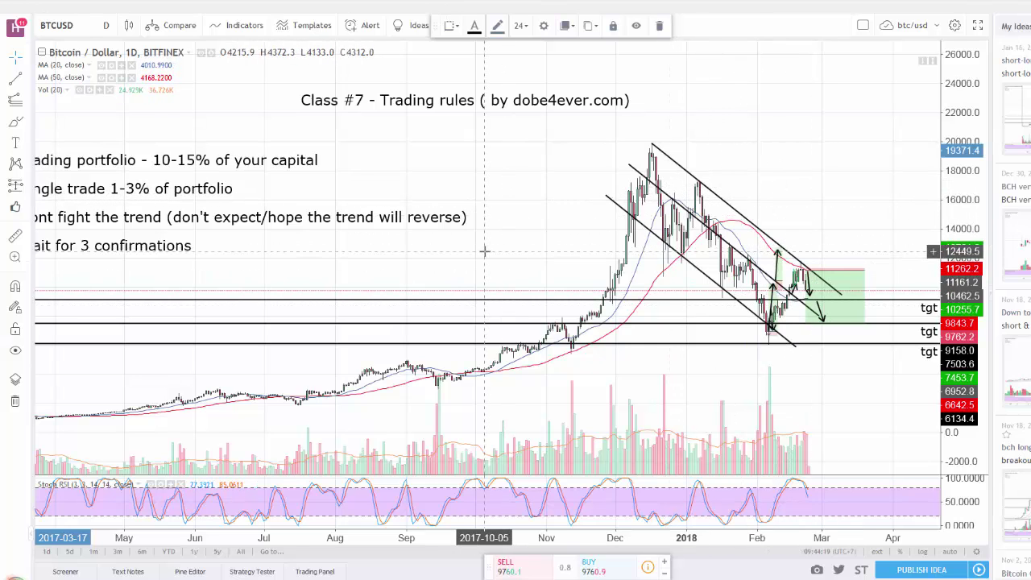
scroll(539, 253, "left", 3)
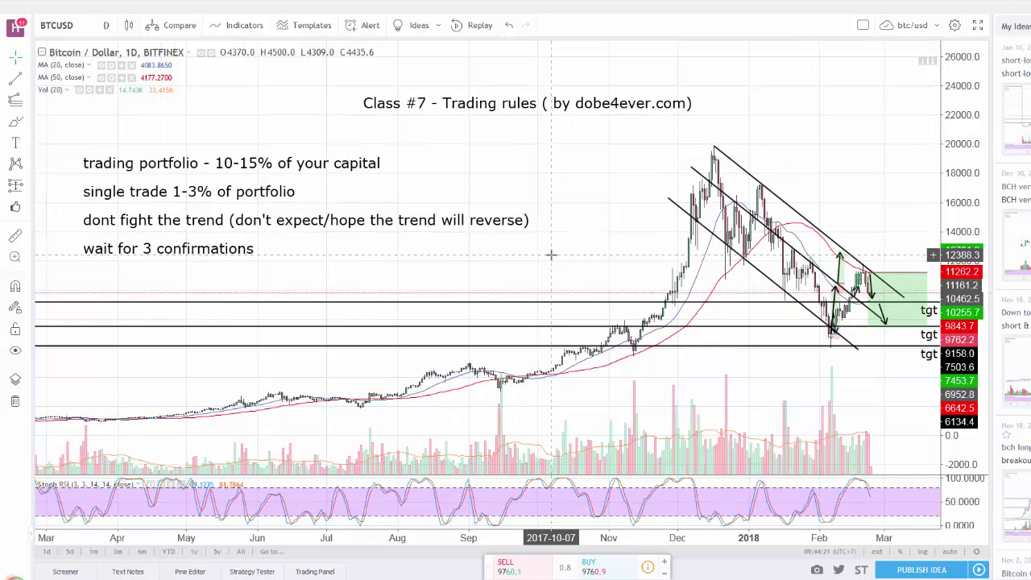
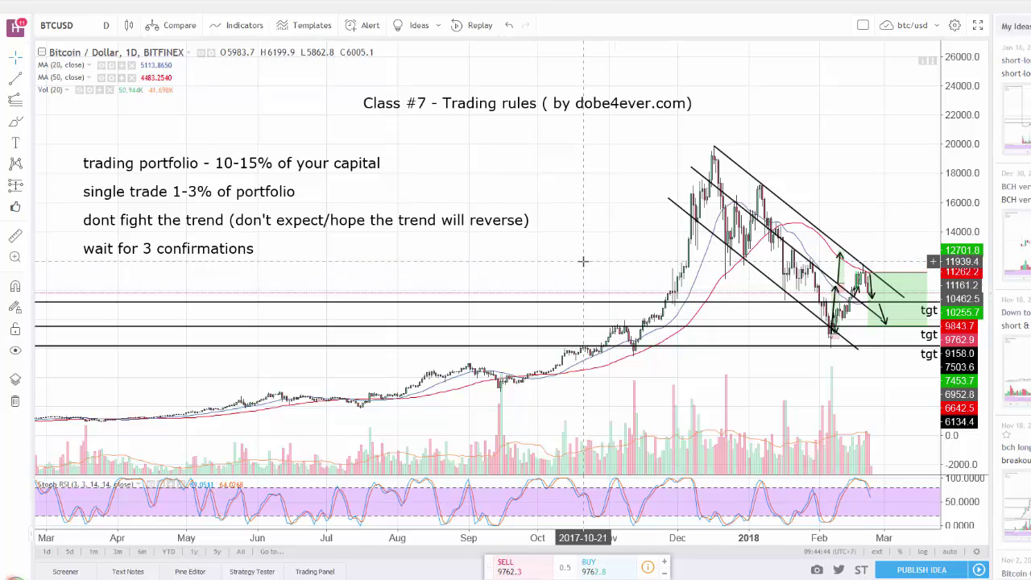
left_click_drag(583, 261, 523, 264)
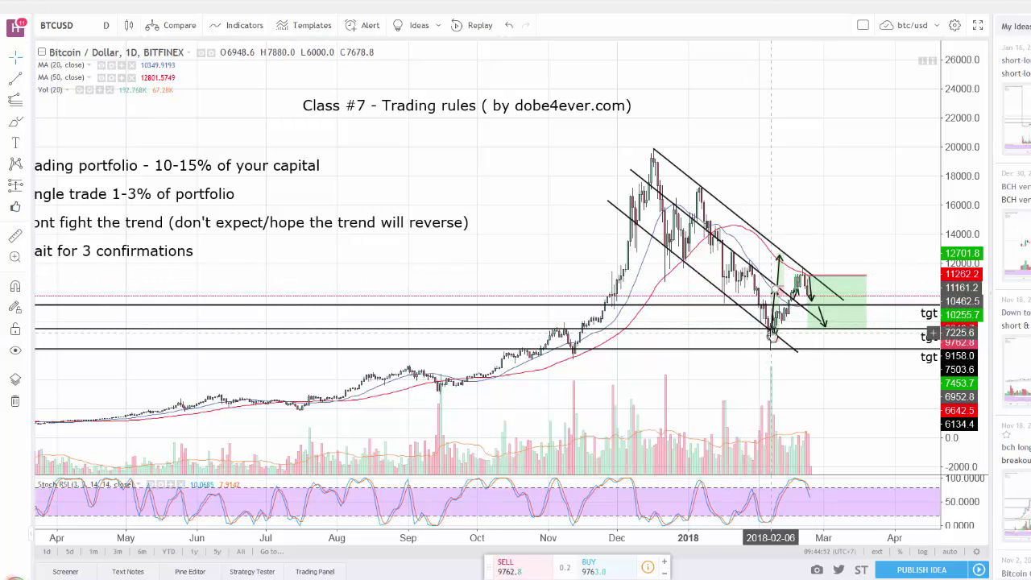
scroll(849, 364, "up", 3)
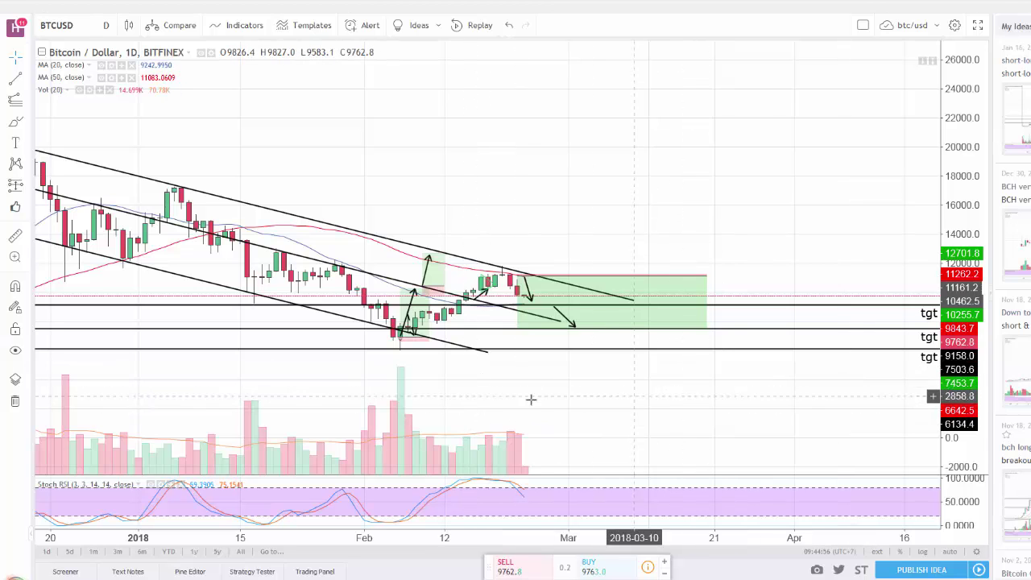
scroll(665, 384, "up", 2)
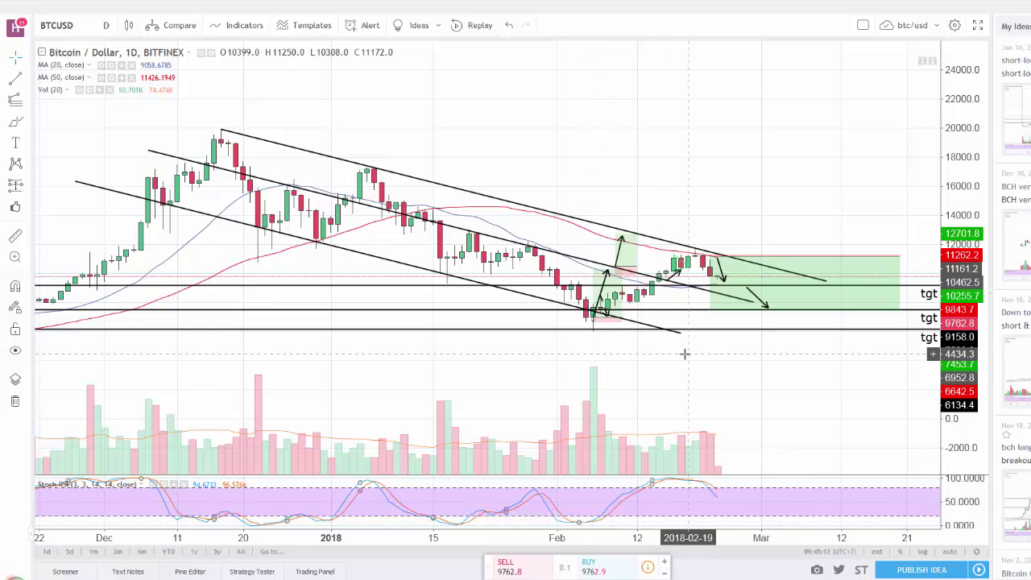
scroll(660, 366, "up", 3)
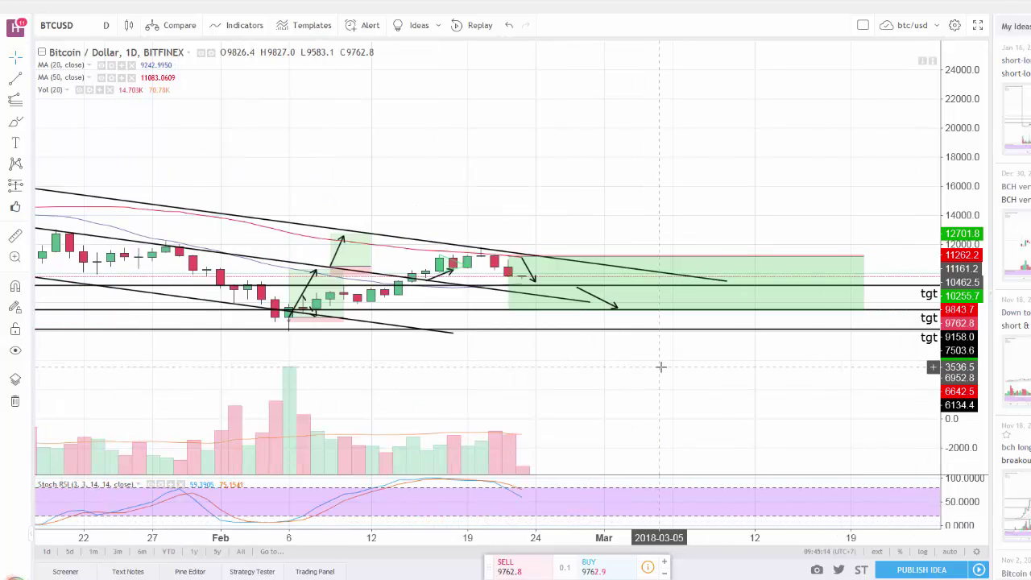
left_click_drag(423, 398, 704, 400)
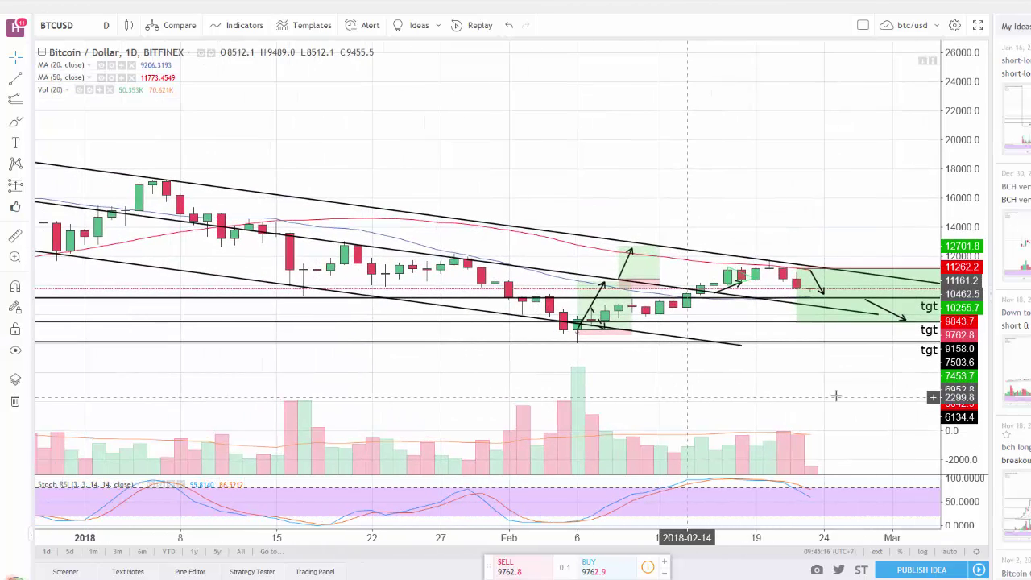
left_click_drag(725, 286, 752, 385)
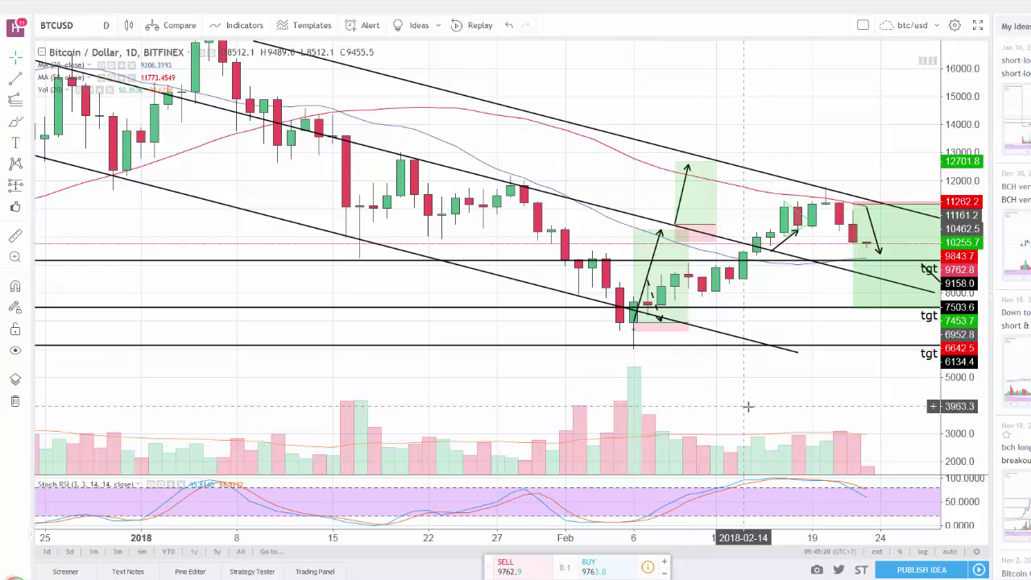
Draw a trend line over the falling highs from 28 January 2018 at about 12396.6 to 10 February 2018 at about 6098.1.
scroll(749, 408, "down", 5)
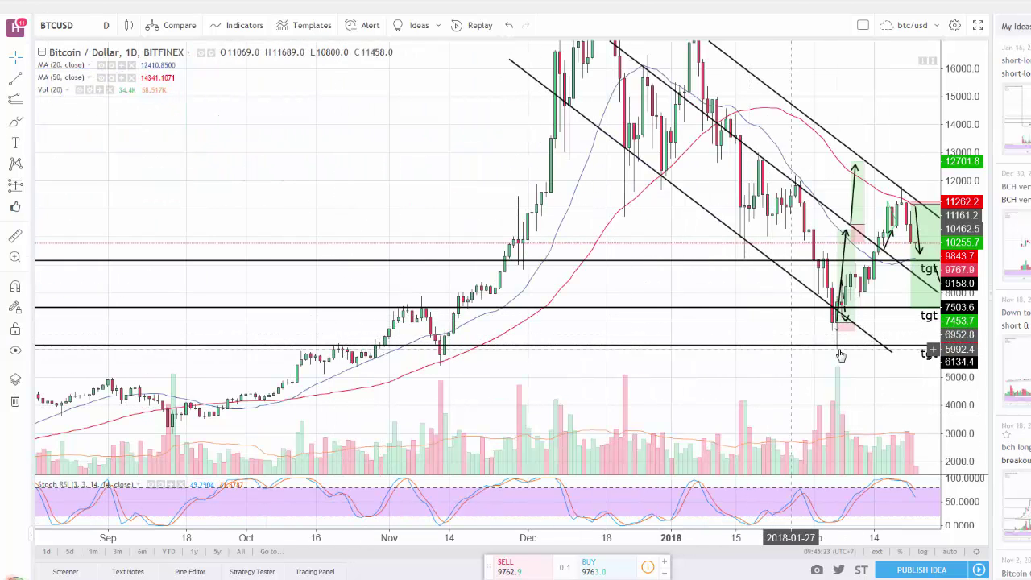
scroll(885, 362, "up", 5)
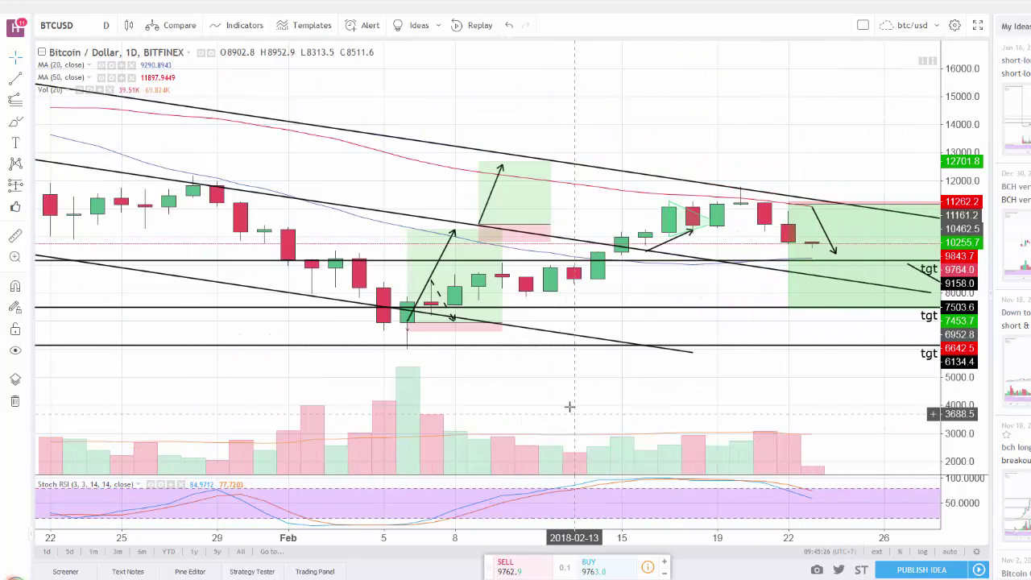
left_click(15, 79)
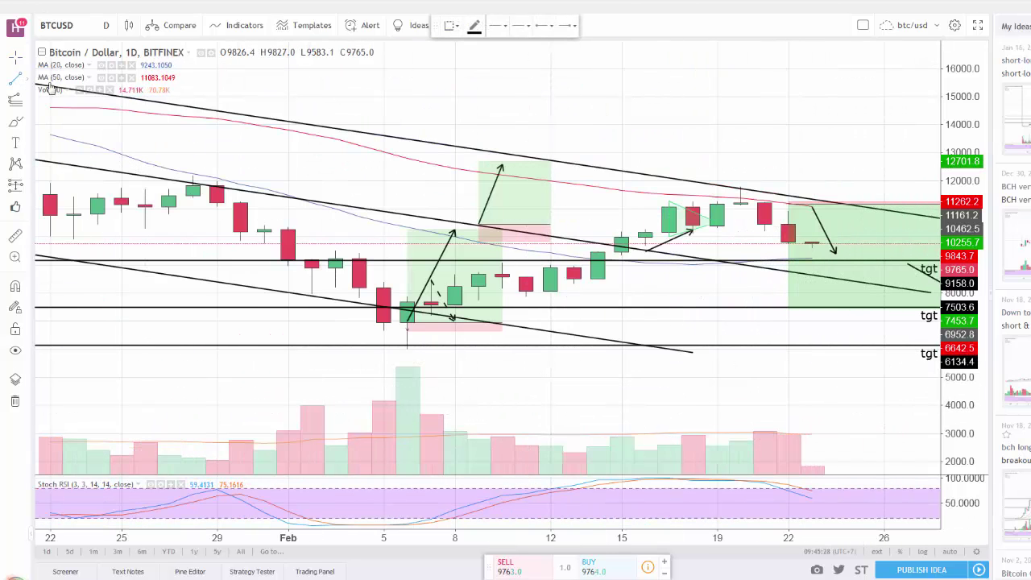
left_click(217, 170)
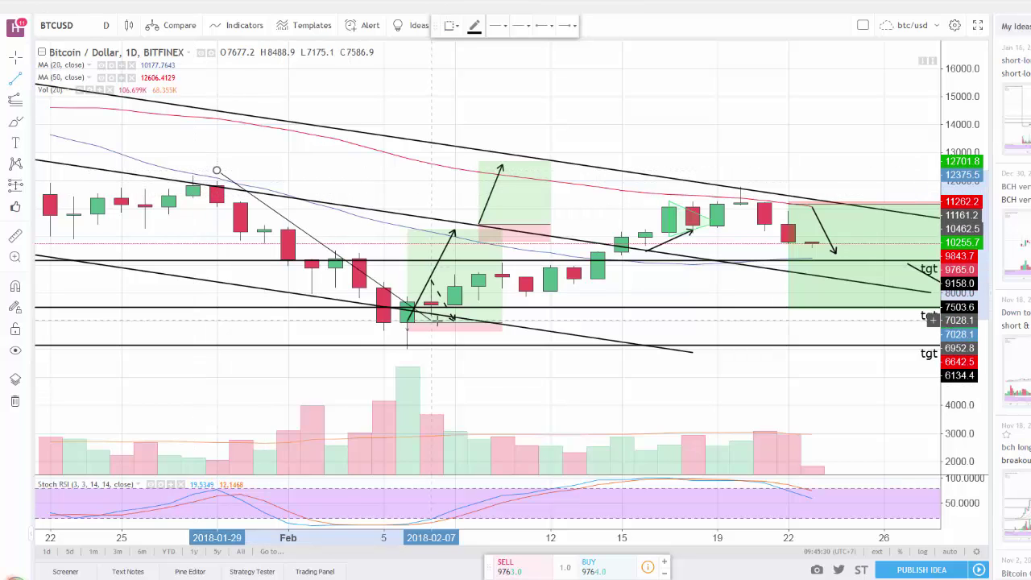
left_click(500, 338)
left_click_drag(216, 171, 199, 171)
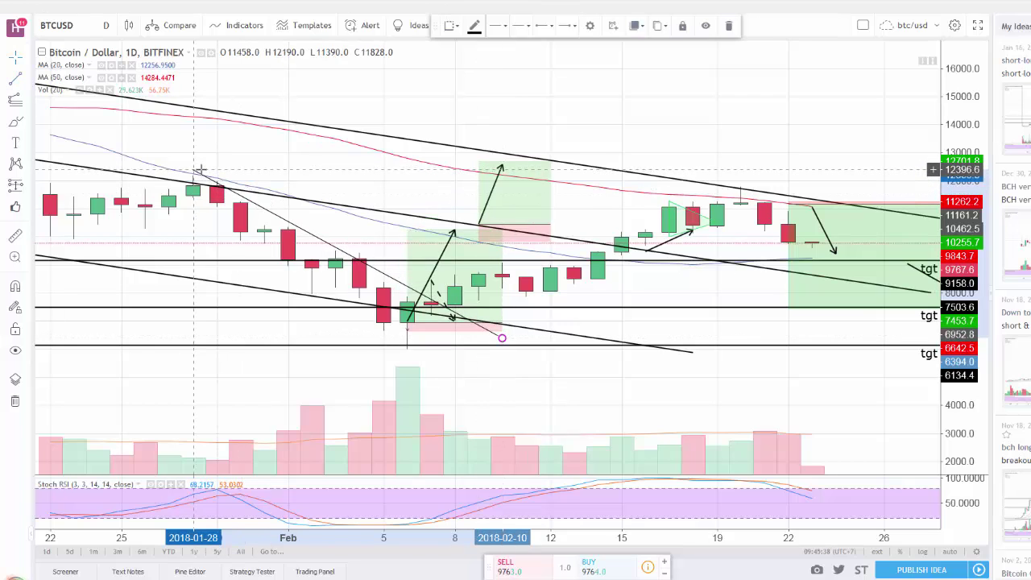
left_click_drag(501, 338, 493, 346)
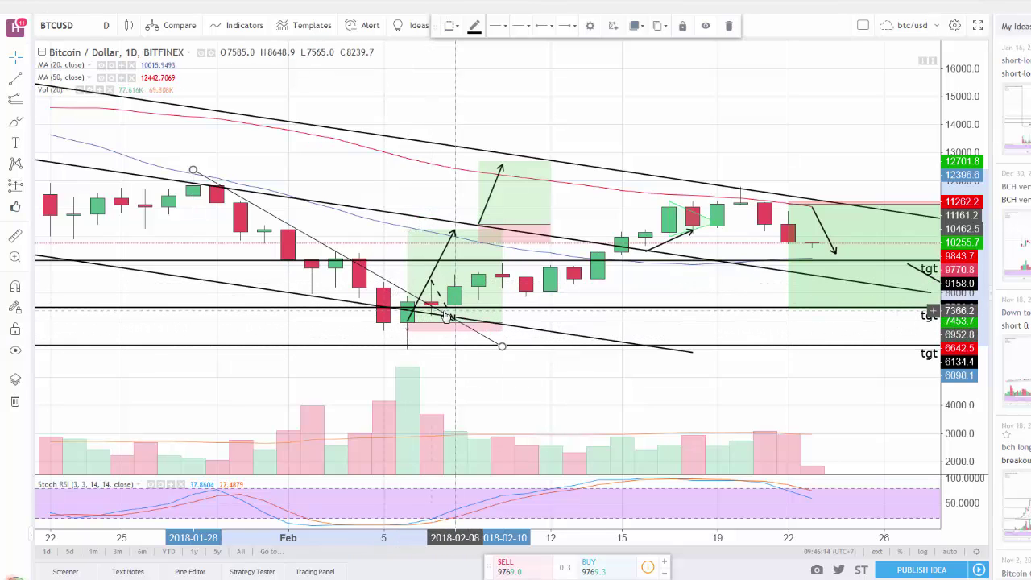
left_click(551, 382)
Delete the short trend line drawn over the decline from late January to early February 2018.
scroll(551, 382, "down", 1)
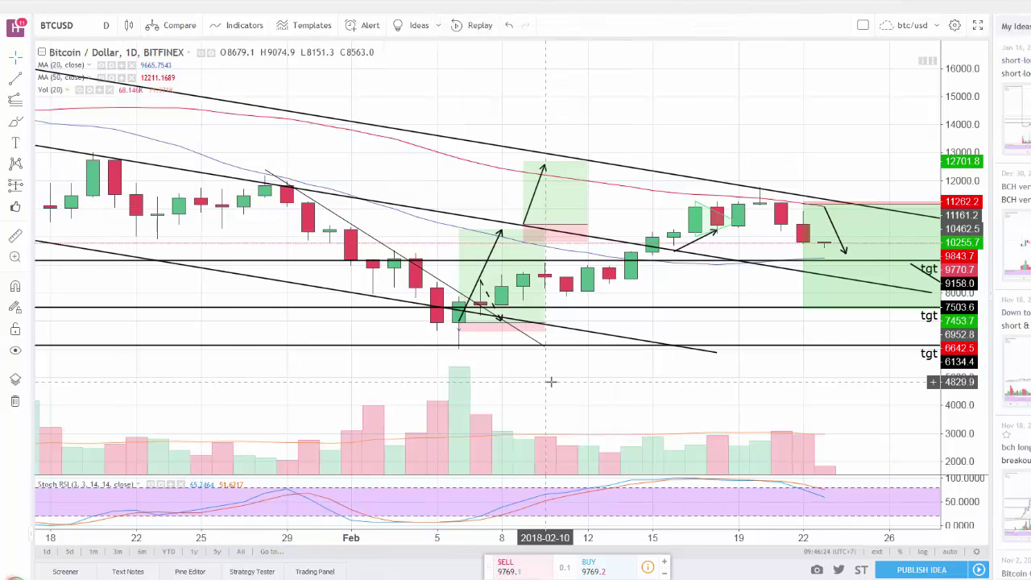
scroll(551, 381, "down", 2)
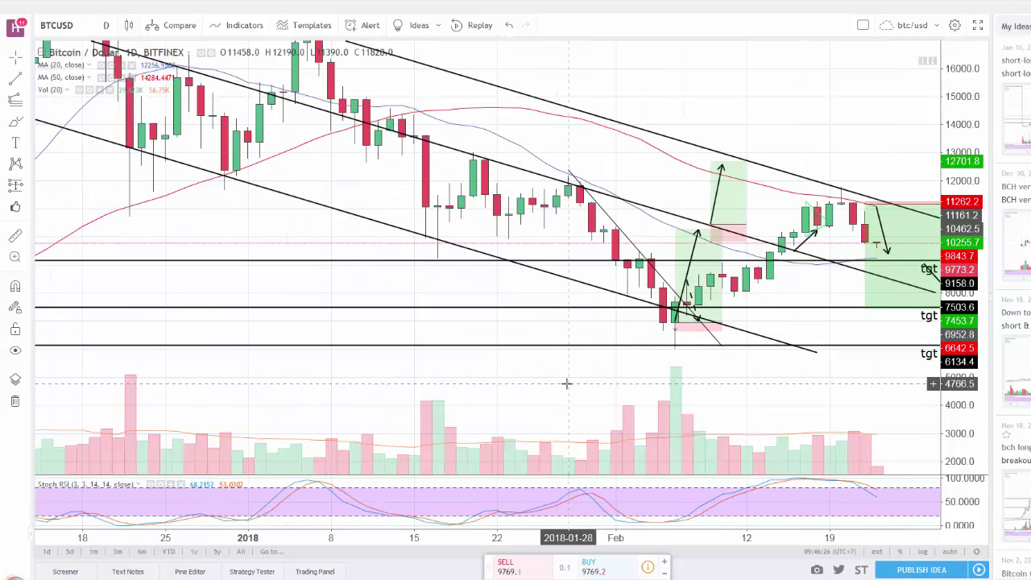
mouse_move(675, 330)
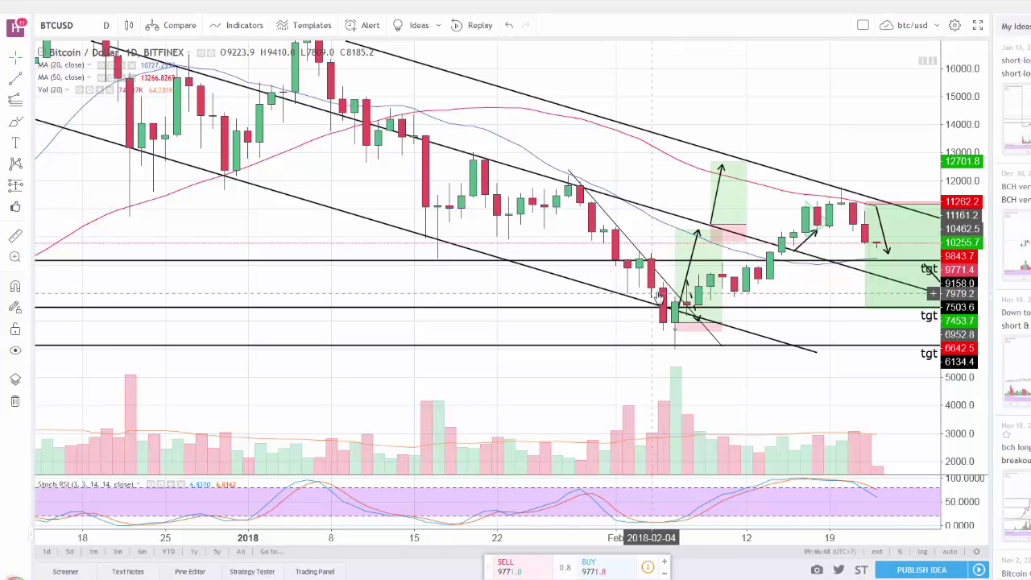
left_click(639, 346)
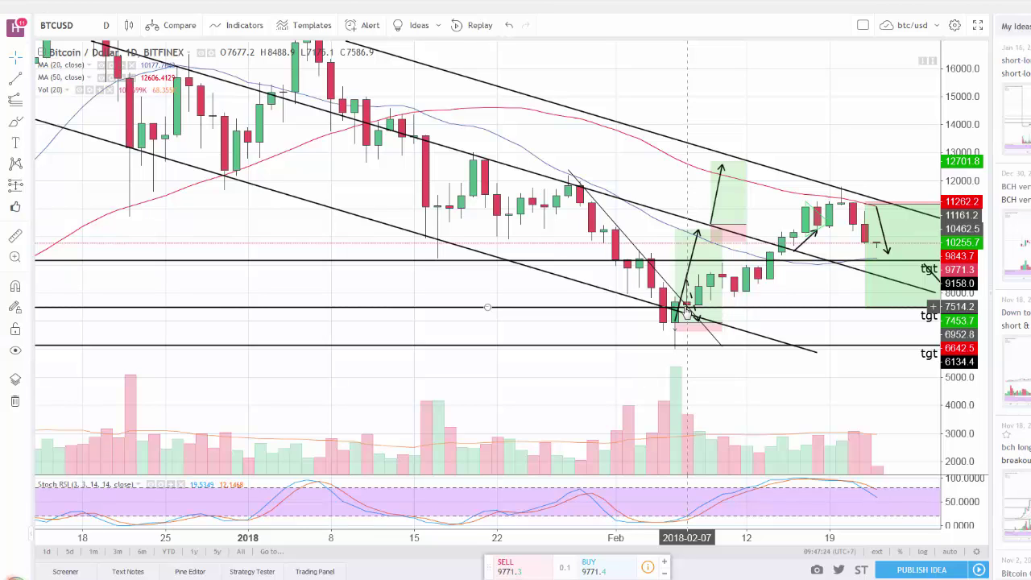
mouse_move(687, 310)
left_mouse_down()
mouse_move(650, 278)
mouse_move(668, 307)
left_mouse_up()
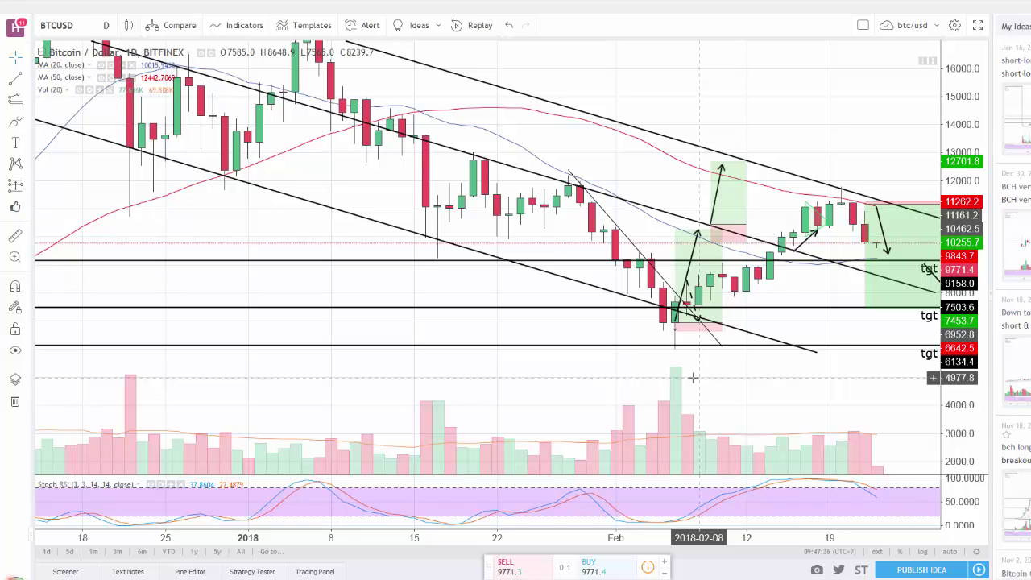
left_click(640, 248)
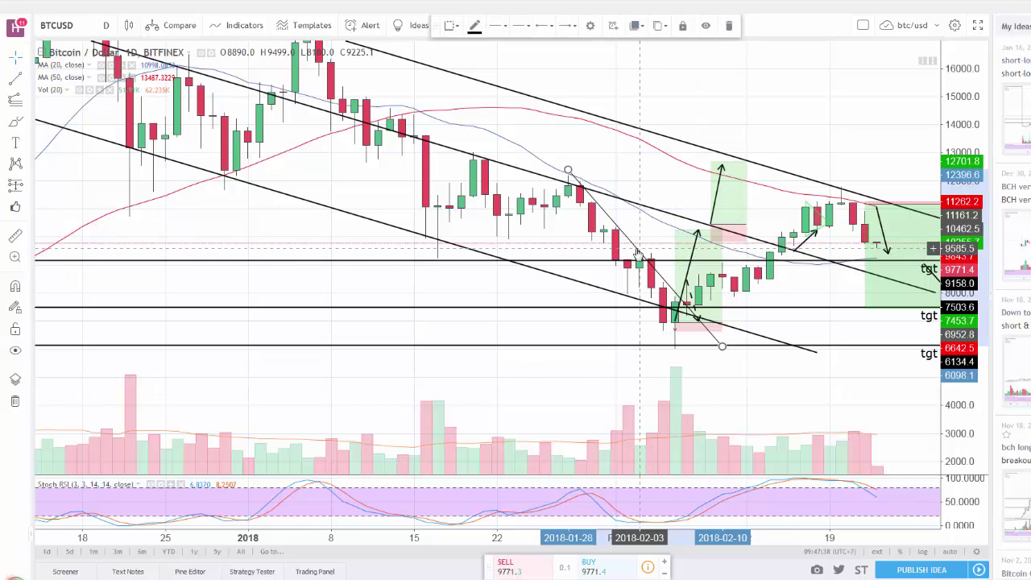
left_click(729, 28)
Shift the trading rules text earlier on the timeline, to about 24 January 2017, so it no longer overlaps the channel.
scroll(552, 213, "down", 5)
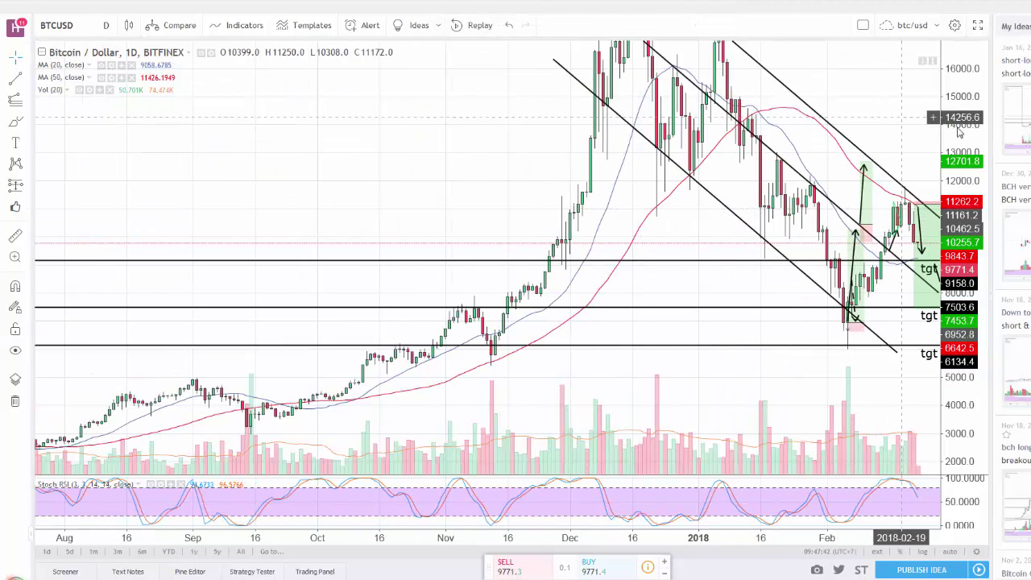
left_click_drag(963, 162, 970, 302)
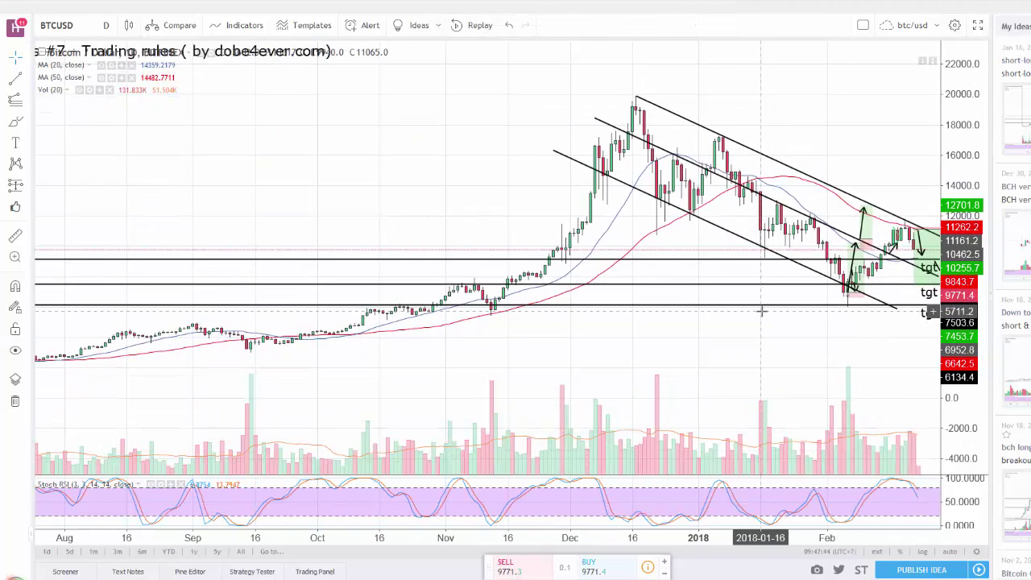
scroll(743, 333, "down", 5)
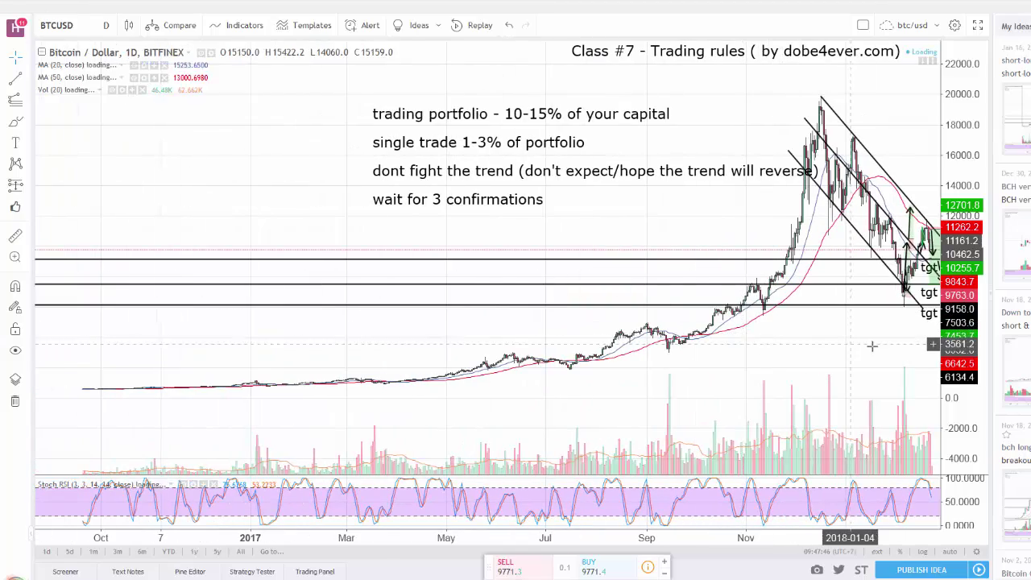
left_click_drag(847, 353, 775, 364)
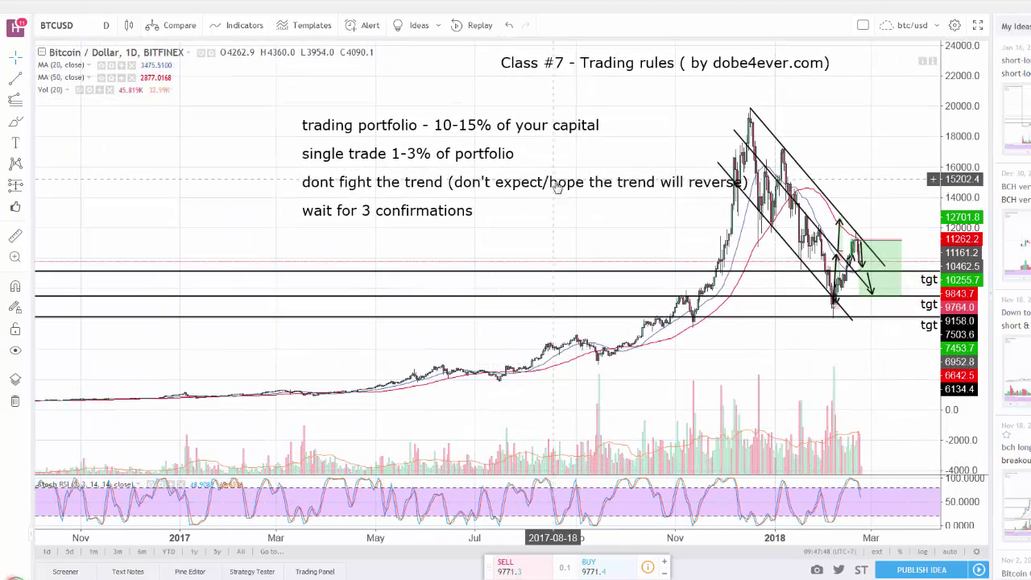
mouse_move(554, 181)
left_mouse_down()
mouse_move(476, 191)
mouse_move(470, 176)
left_mouse_up()
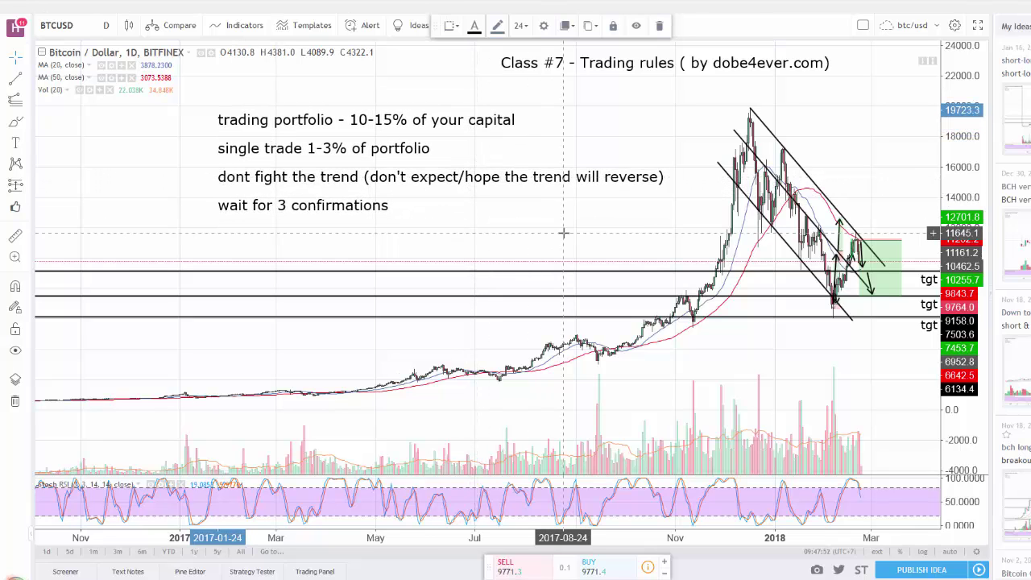